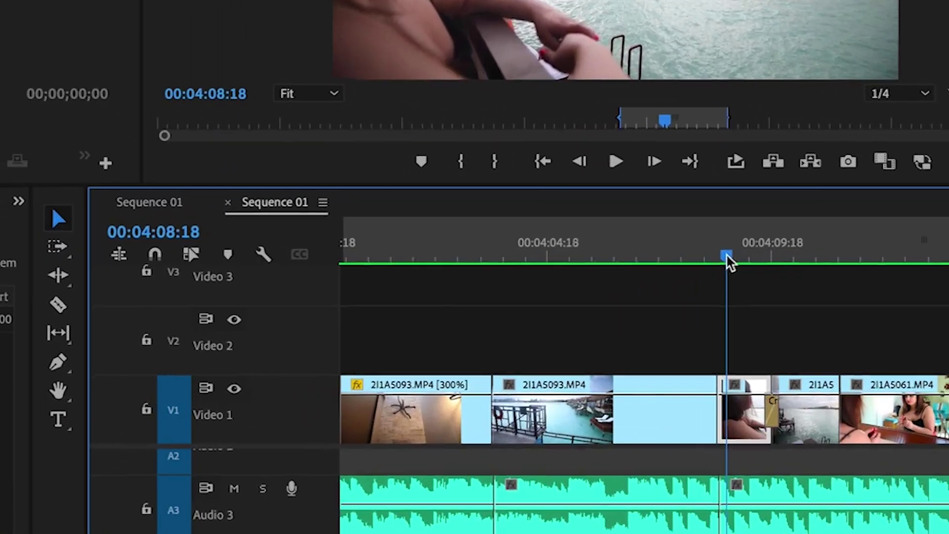
# - Scrub back to the cut near 00:04:03:14, then step between edit points to reach 00:04:08:13
pyautogui.moveTo(607, 318); pyautogui.dragTo(506, 339)
pyautogui.moveTo(530, 286); pyautogui.dragTo(570, 294)
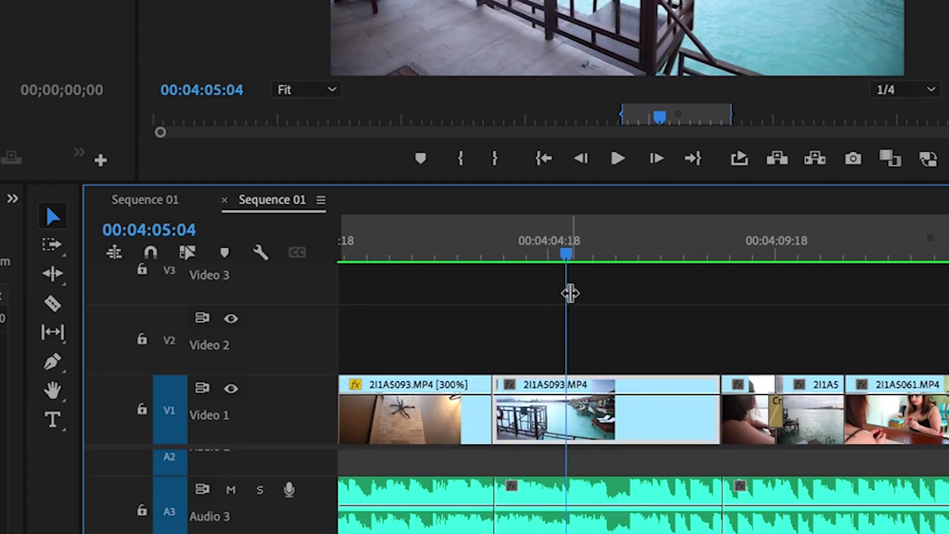
pyautogui.press('Up')
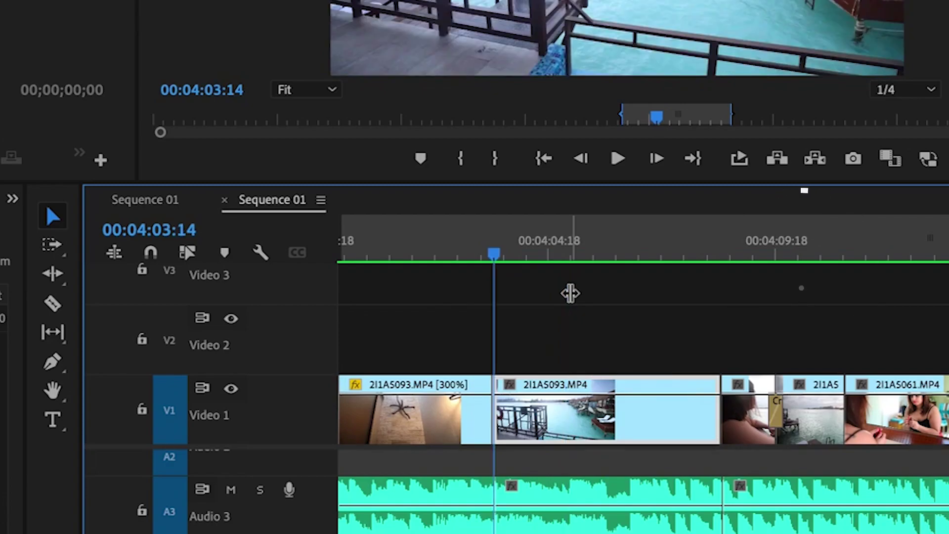
pyautogui.press('Down')
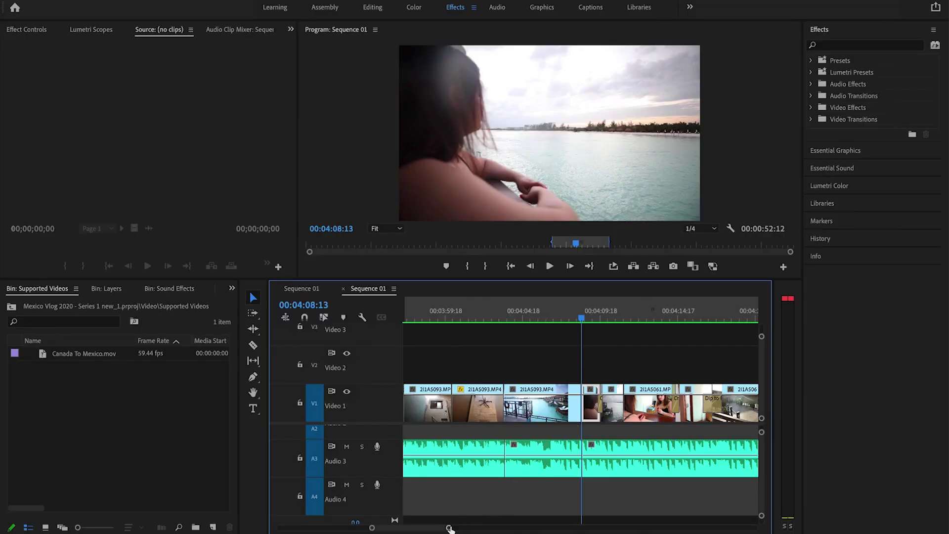
# - Zoom the timeline out slightly to show more clips around 00:04:08:13
pyautogui.moveTo(449, 528)
pyautogui.mouseDown()
pyautogui.moveTo(489, 528)
pyautogui.moveTo(441, 527)
pyautogui.moveTo(502, 528)
pyautogui.moveTo(444, 529)
pyautogui.mouseUp()
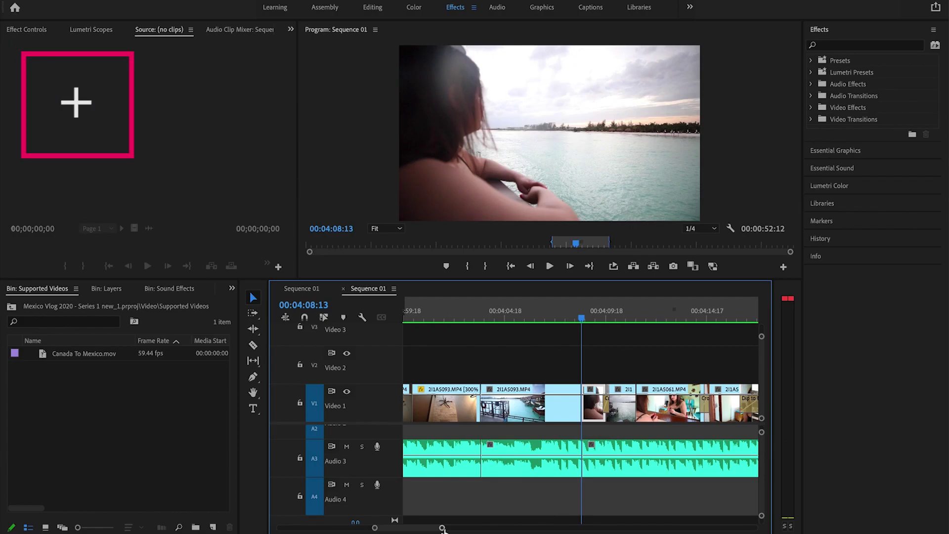
pyautogui.scroll(10, 443, 528)
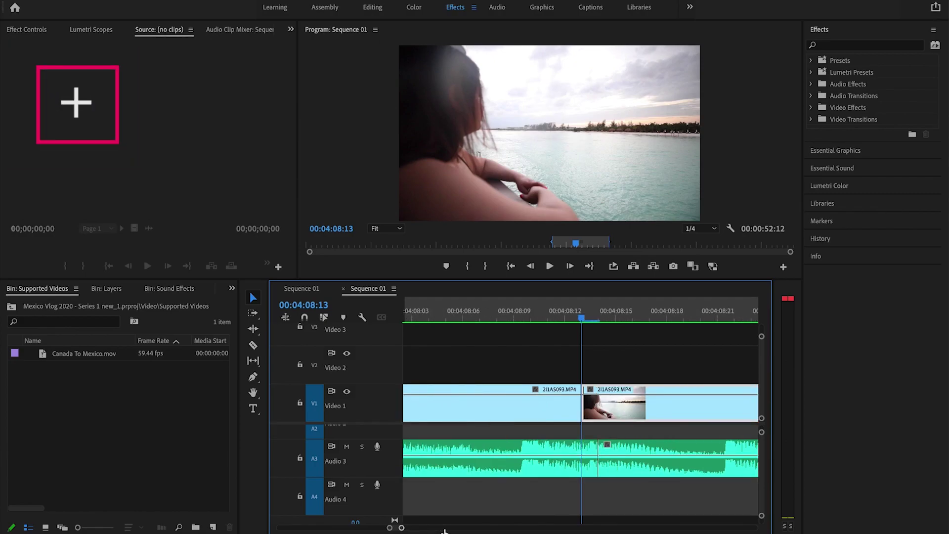
pyautogui.scroll(-10, 444, 528)
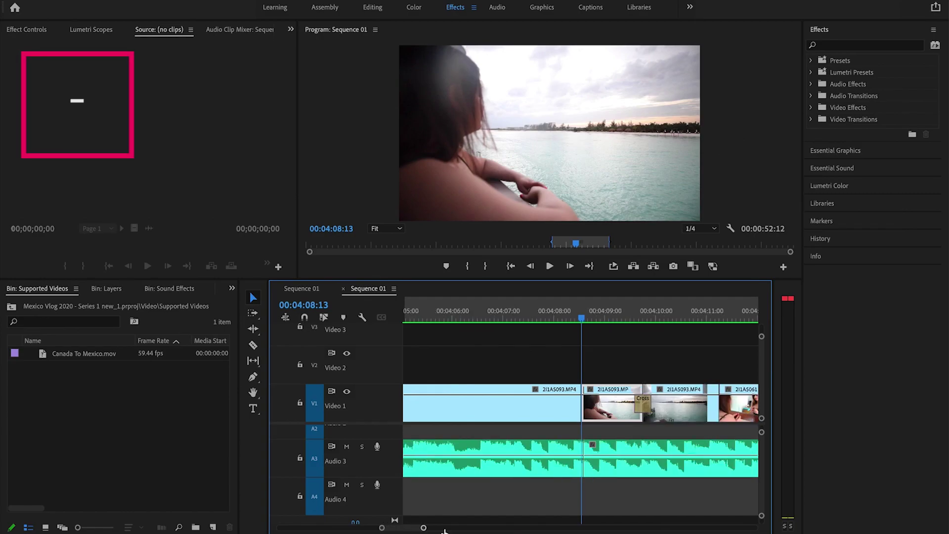
pyautogui.scroll(-5, 444, 528)
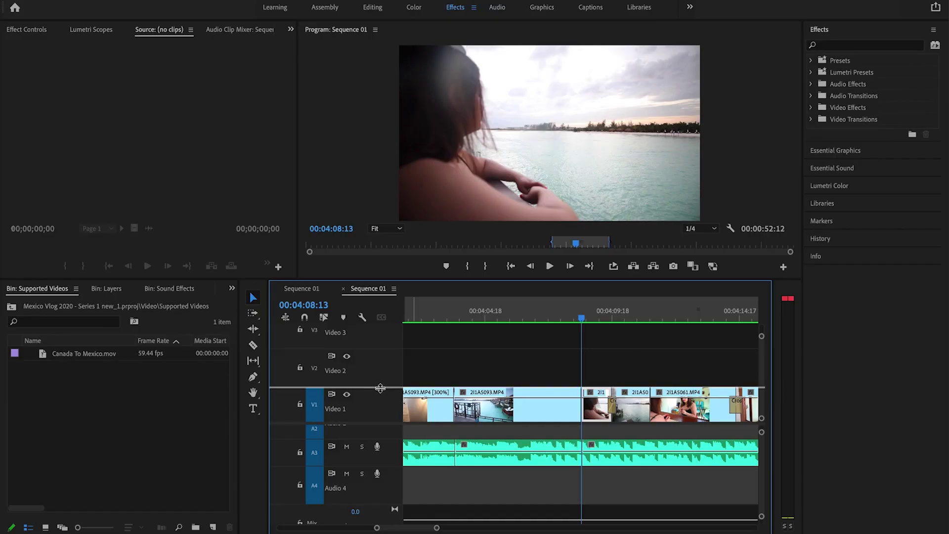
# - Enlarge Video 1 to show thumbnails, then even out and collapse all track heights
pyautogui.moveTo(380, 409); pyautogui.dragTo(379, 408)
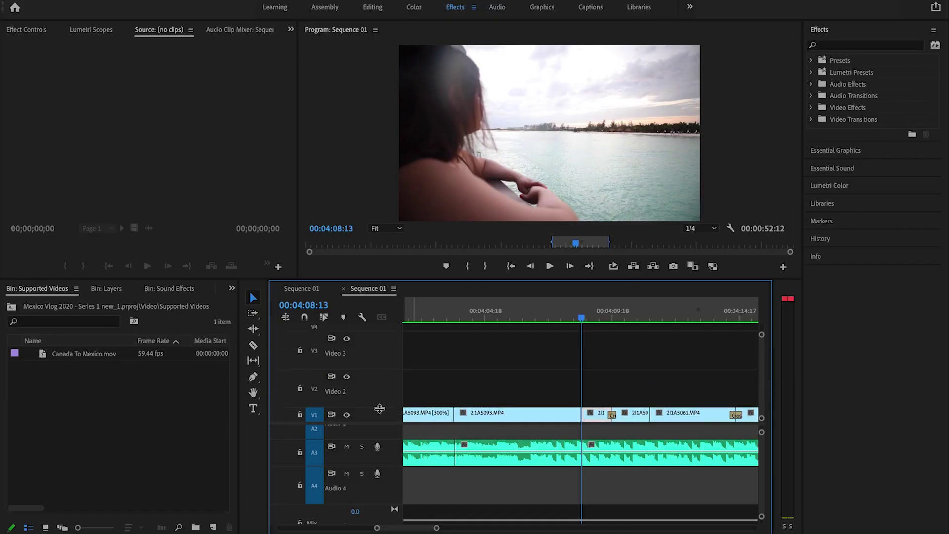
pyautogui.moveTo(381, 374); pyautogui.dragTo(380, 374)
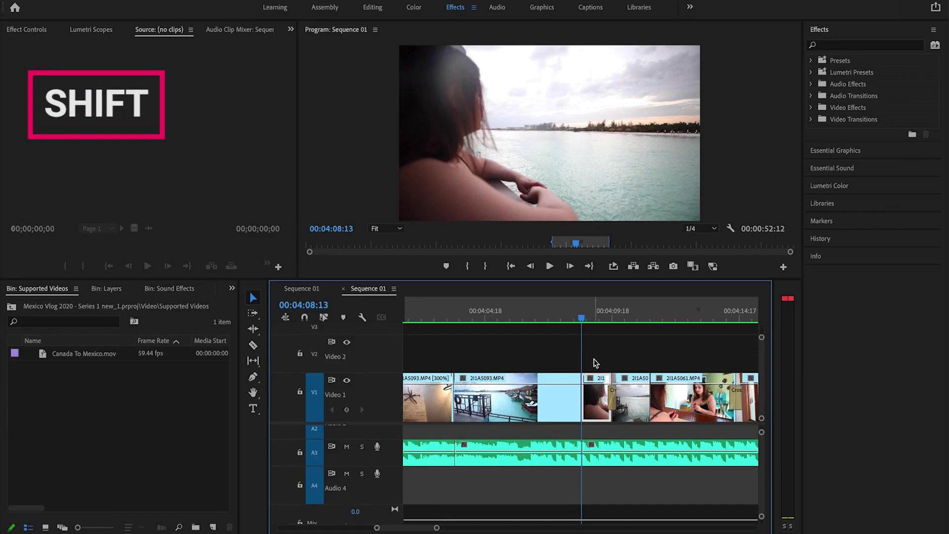
pyautogui.hotkey('shift', '=')
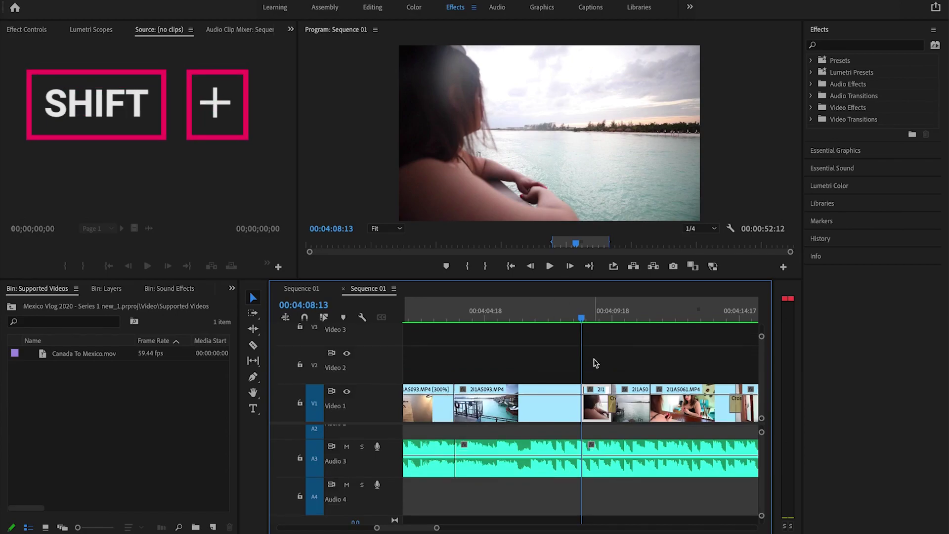
pyautogui.hotkey('shift', '-')
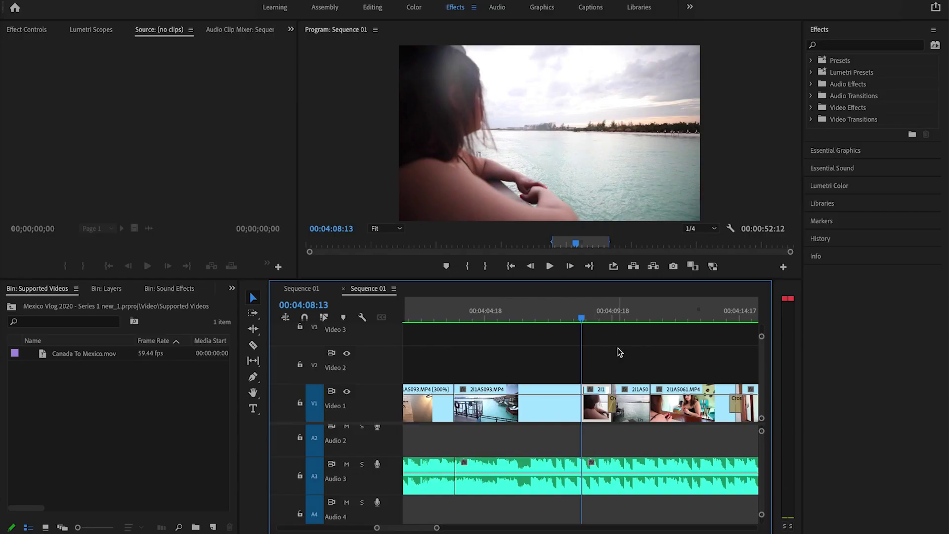
pyautogui.press('`')
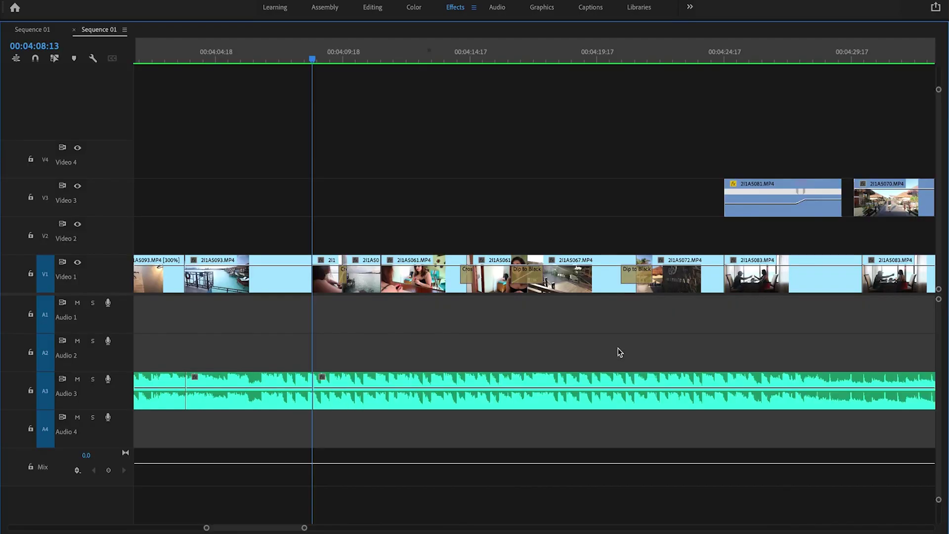
pyautogui.press('`')
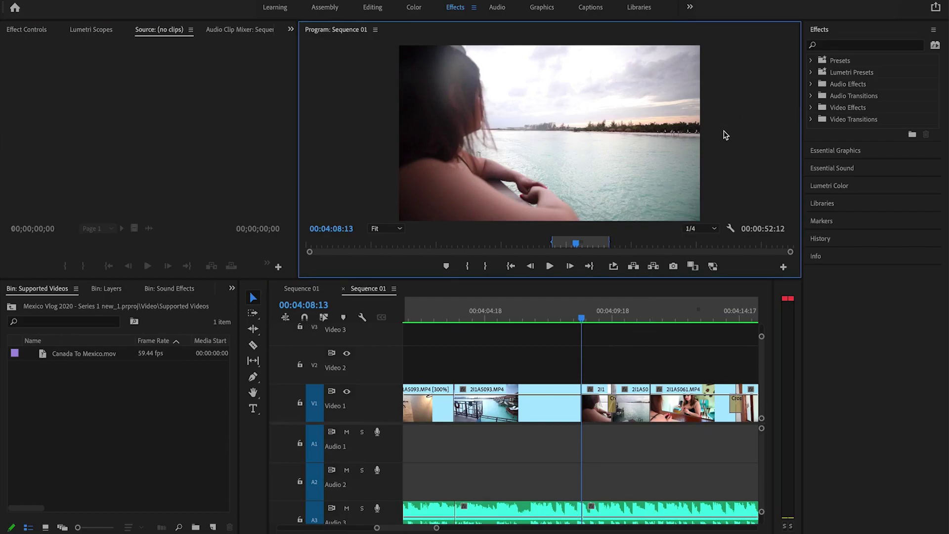
pyautogui.press('`')
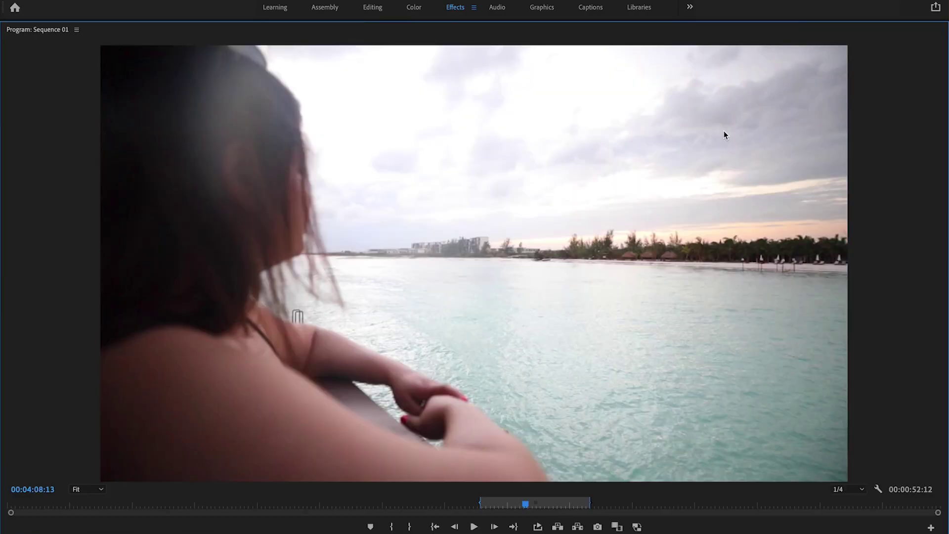
pyautogui.press('`')
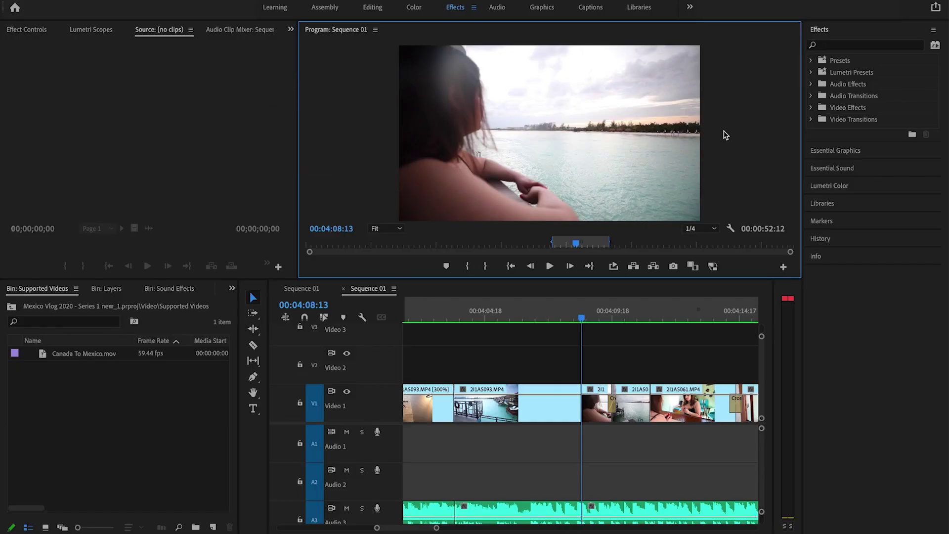
# - Preview the sequence full screen, then park the playhead on the balcony shot at 00:04:05:08
pyautogui.hotkey('ctrl', '`')
pyautogui.hotkey('ctrl', '`')
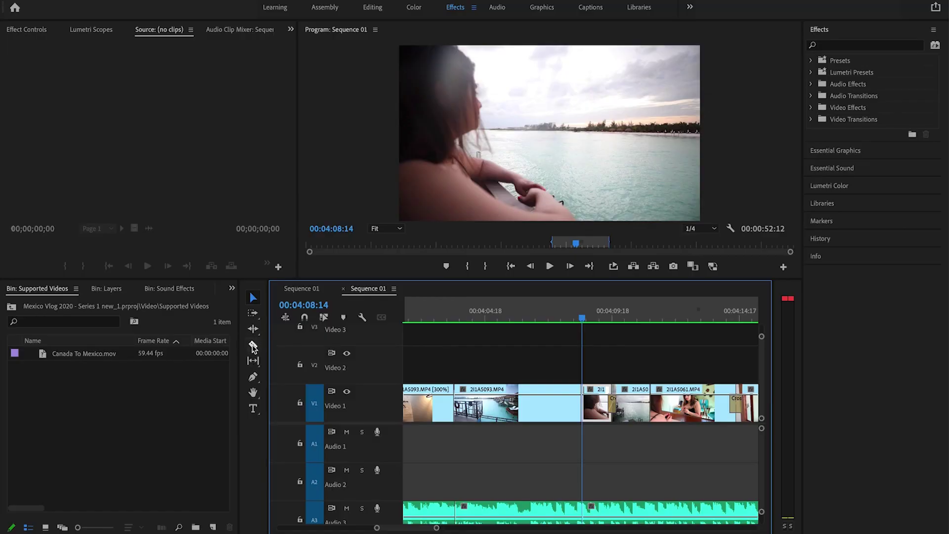
pyautogui.moveTo(582, 319); pyautogui.dragTo(501, 319)
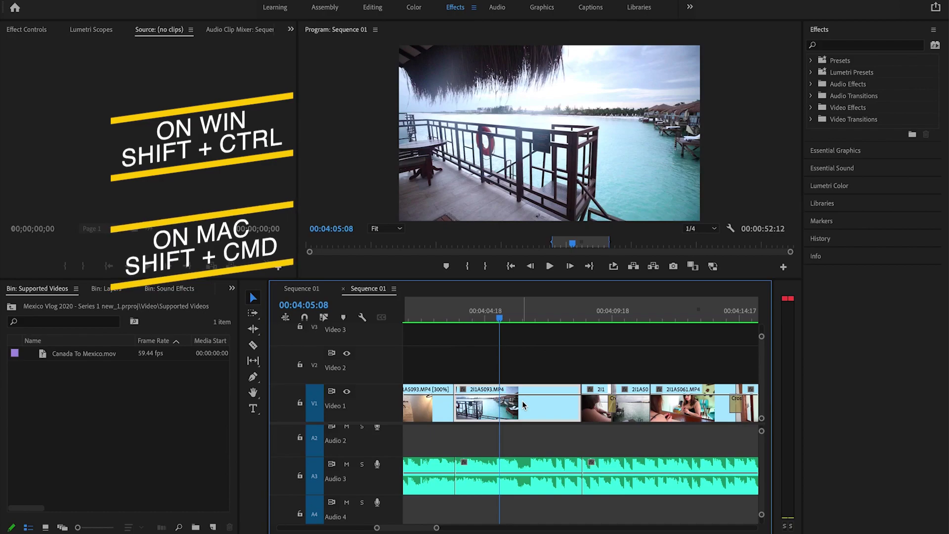
pyautogui.hotkey('ctrl', 'shift', 'k')
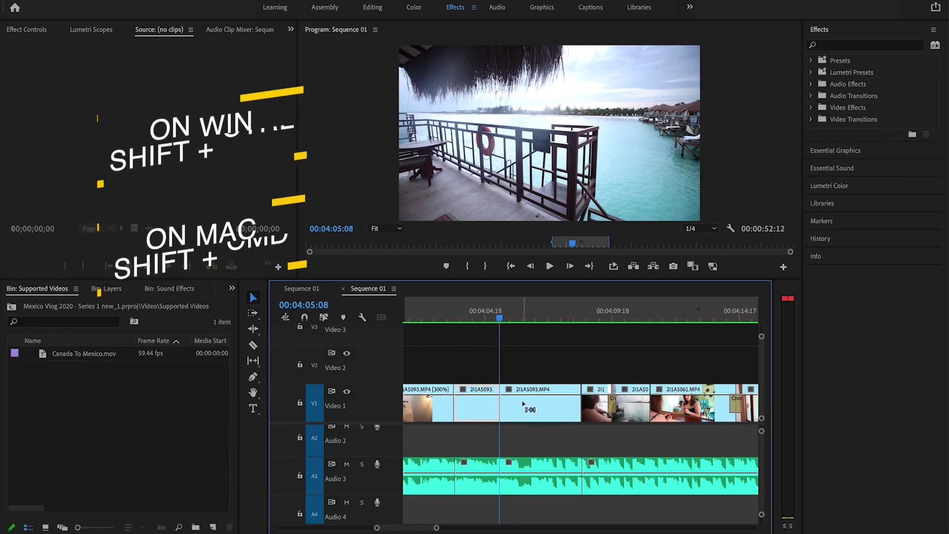
pyautogui.click(485, 470)
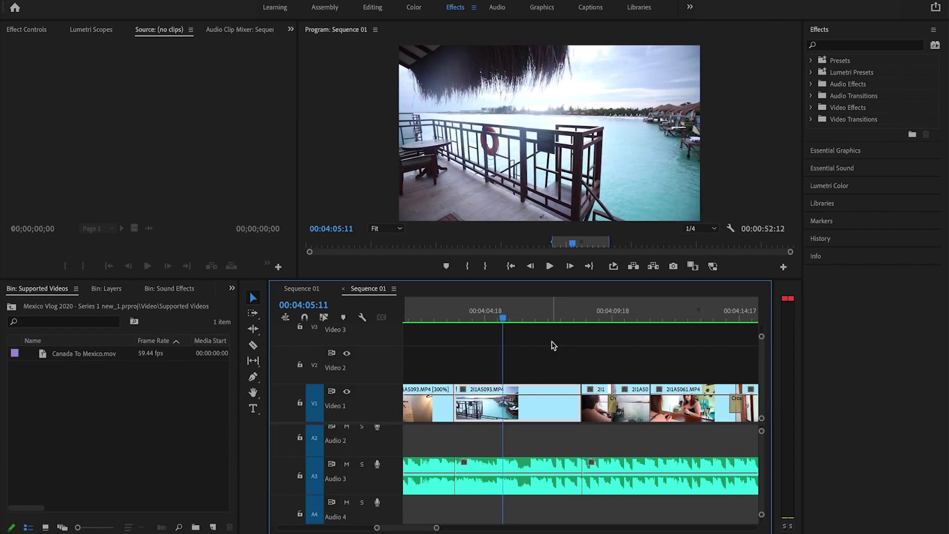
# - Step through the balcony clip one frame and five frames at a time
pyautogui.press('Left')
pyautogui.press('Right')
pyautogui.press('Right')
pyautogui.press('Right')
pyautogui.press('Right')
pyautogui.press('Right')
pyautogui.press('Right')
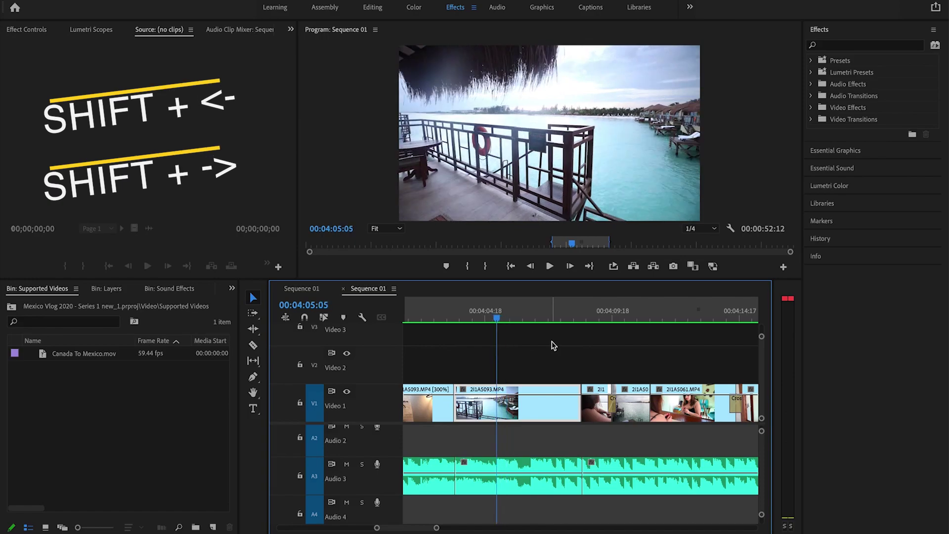
pyautogui.hotkey('shift', 'Left')
pyautogui.hotkey('shift', 'Left')
pyautogui.hotkey('shift', 'Left')
pyautogui.hotkey('shift', 'Left')
pyautogui.hotkey('shift', 'Left')
pyautogui.hotkey('shift', 'Left')
pyautogui.hotkey('shift', 'Left')
pyautogui.hotkey('shift', 'Left')
pyautogui.hotkey('shift', 'Left')
pyautogui.hotkey('shift', 'Left')
pyautogui.hotkey('shift', 'Left')
pyautogui.hotkey('shift', 'Left')
pyautogui.hotkey('shift', 'Left')
pyautogui.hotkey('shift', 'Left')
pyautogui.hotkey('shift', 'Left')
pyautogui.hotkey('shift', 'Left')
pyautogui.hotkey('shift', 'Left')
pyautogui.hotkey('shift', 'Left')
pyautogui.hotkey('shift', 'Left')
pyautogui.hotkey('shift', 'Left')
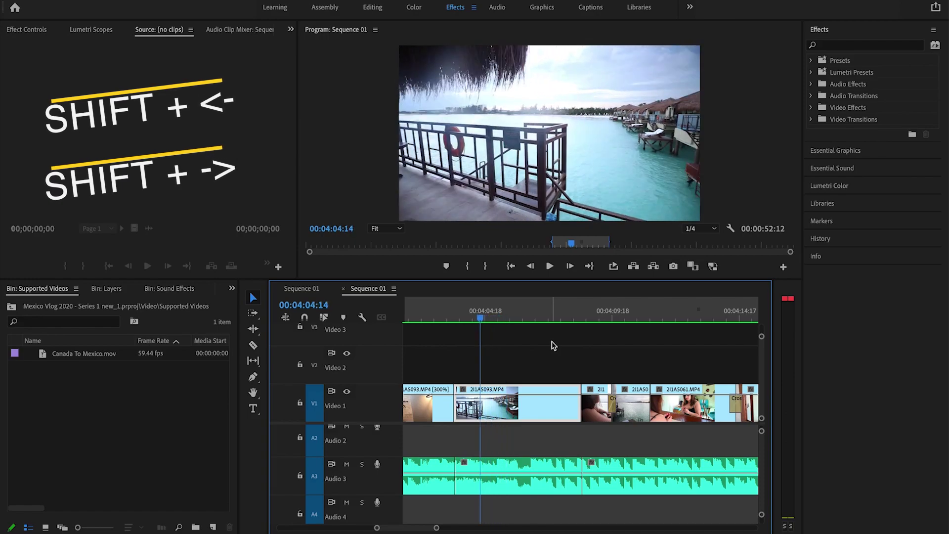
pyautogui.hotkey('shift', 'Right')
pyautogui.hotkey('shift', 'Right')
pyautogui.hotkey('shift', 'Right')
pyautogui.hotkey('shift', 'Right')
pyautogui.hotkey('shift', 'Right')
pyautogui.hotkey('shift', 'Right')
pyautogui.hotkey('shift', 'Right')
pyautogui.hotkey('shift', 'Right')
pyautogui.hotkey('shift', 'Right')
pyautogui.hotkey('shift', 'Right')
pyautogui.hotkey('shift', 'Right')
pyautogui.hotkey('shift', 'Right')
pyautogui.hotkey('shift', 'Right')
pyautogui.hotkey('shift', 'Right')
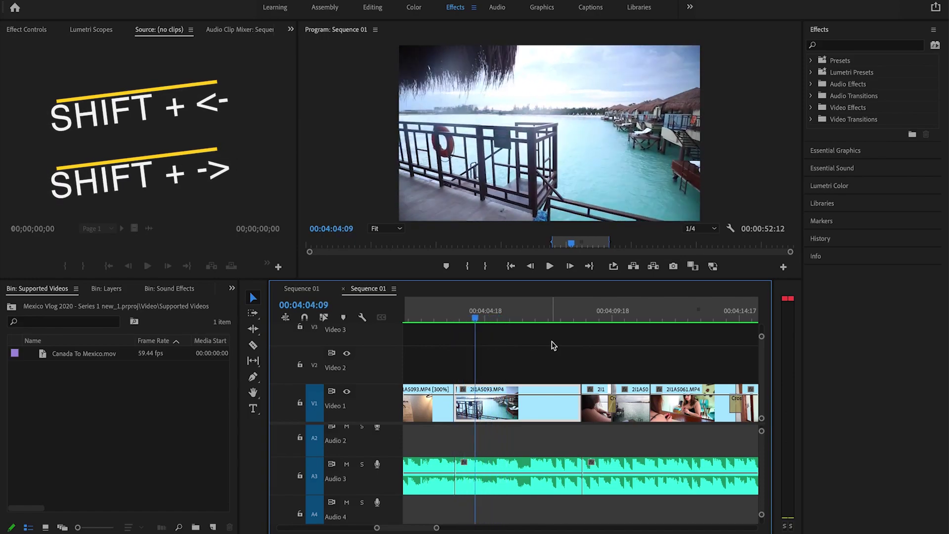
pyautogui.hotkey('shift', 'Right')
pyautogui.hotkey('shift', 'Right')
pyautogui.hotkey('shift', 'Right')
pyautogui.hotkey('shift', 'Right')
pyautogui.hotkey('shift', 'Right')
pyautogui.hotkey('shift', 'Right')
pyautogui.hotkey('shift', 'Right')
pyautogui.hotkey('shift', 'Right')
pyautogui.hotkey('shift', 'Right')
pyautogui.hotkey('shift', 'Right')
pyautogui.hotkey('shift', 'Right')
pyautogui.hotkey('shift', 'Right')
pyautogui.hotkey('shift', 'Right')
pyautogui.hotkey('shift', 'Right')
pyautogui.hotkey('shift', 'Right')
pyautogui.hotkey('shift', 'Right')
pyautogui.hotkey('shift', 'Right')
pyautogui.hotkey('shift', 'Right')
pyautogui.hotkey('shift', 'Right')
pyautogui.hotkey('shift', 'Right')
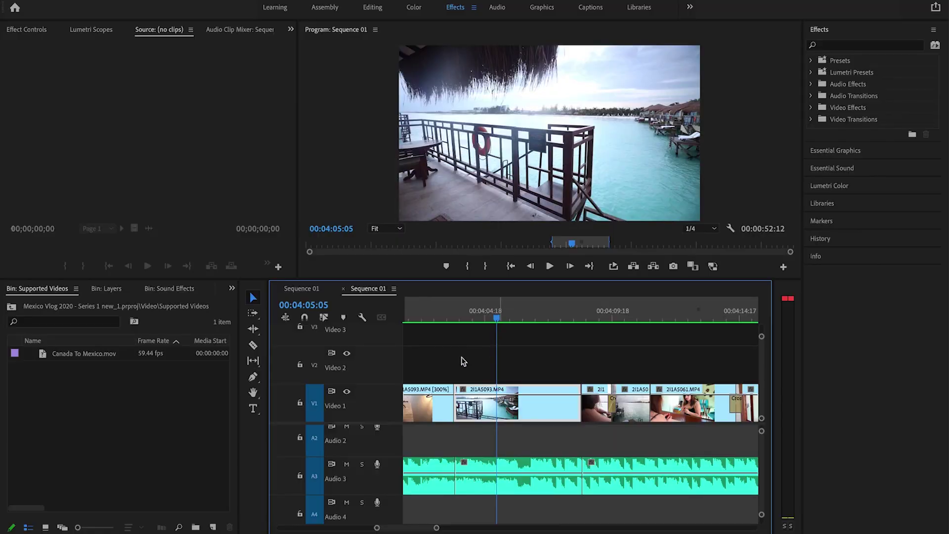
# - Cut 2I1A5093.MP4 at 00:04:05:07 and delete the front piece, leaving a gap
pyautogui.click(498, 318)
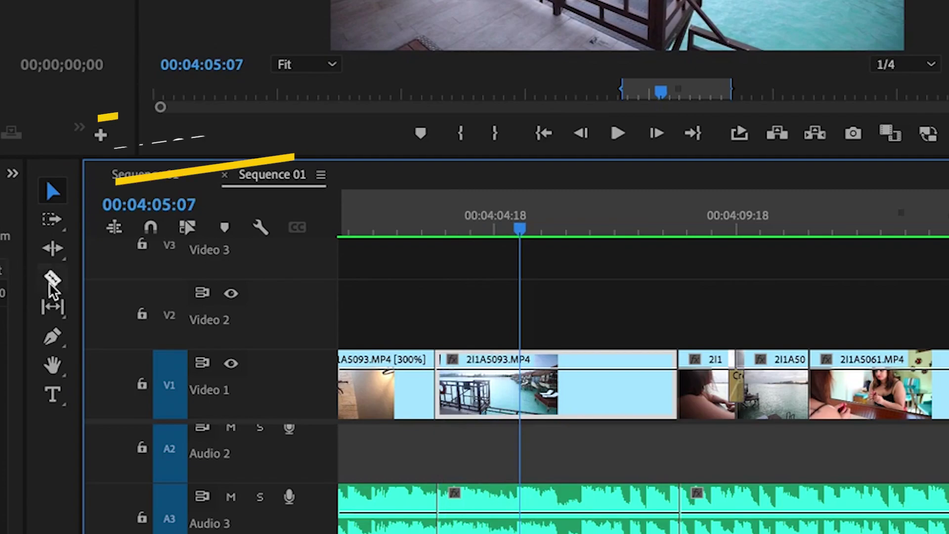
pyautogui.click(52, 280)
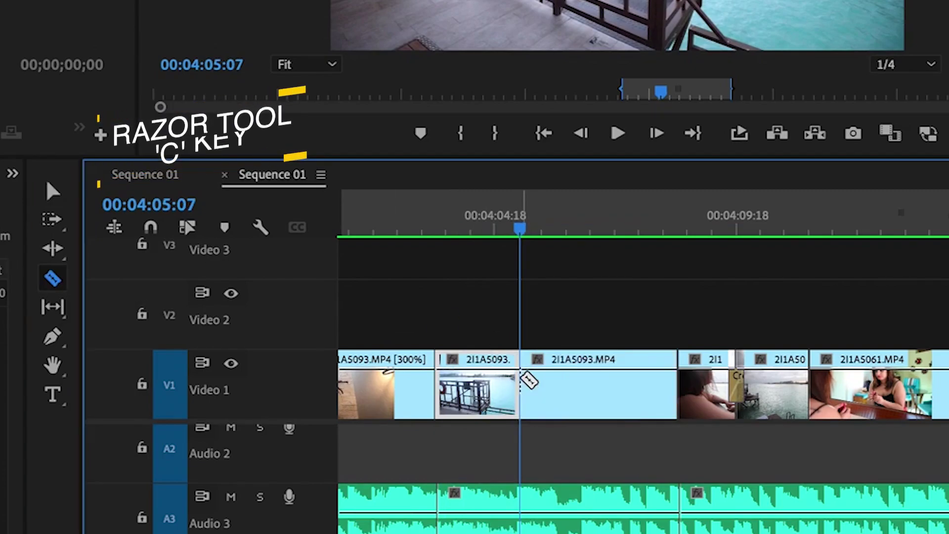
pyautogui.click(520, 380)
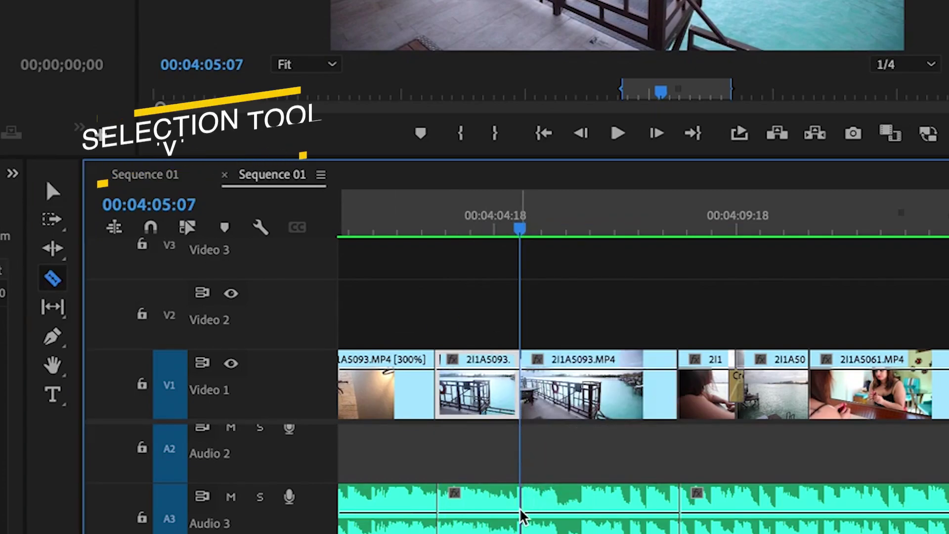
pyautogui.press('v')
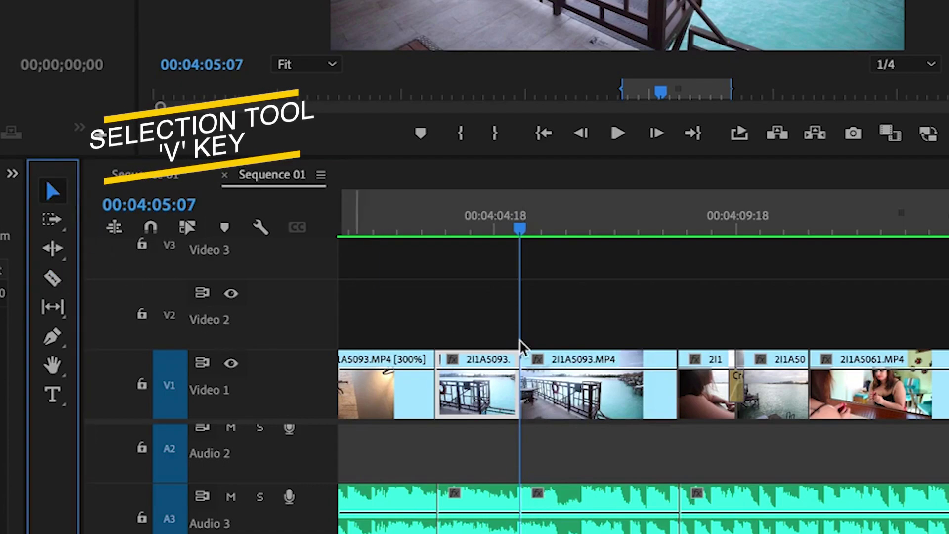
pyautogui.moveTo(496, 322); pyautogui.dragTo(474, 533)
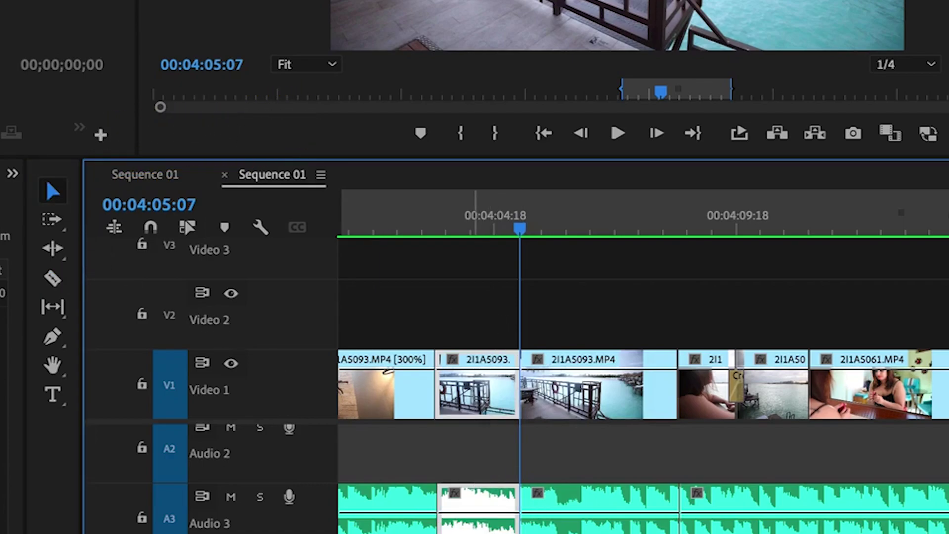
pyautogui.press('Delete')
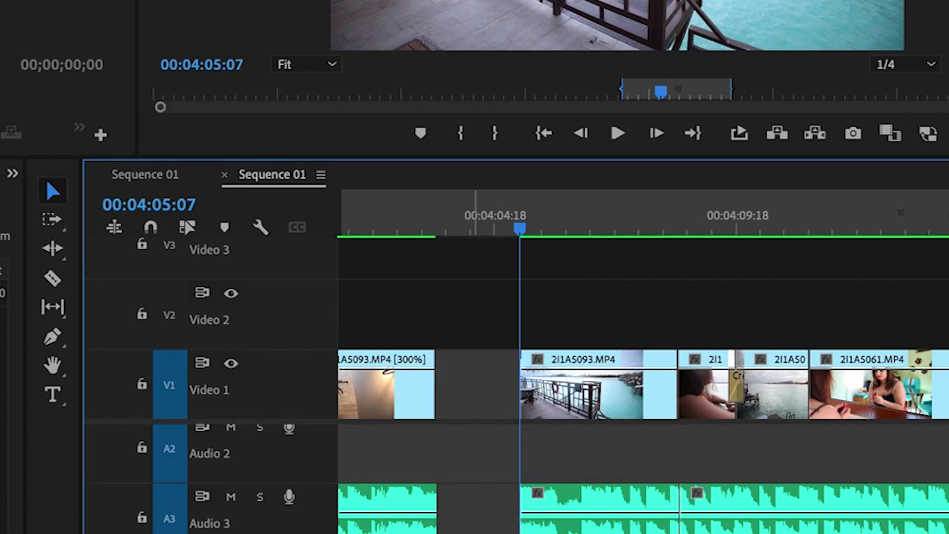
# - Ripple-delete the Video 1 gap, then trial Q and W ripple trims and undo them
pyautogui.click(476, 399)
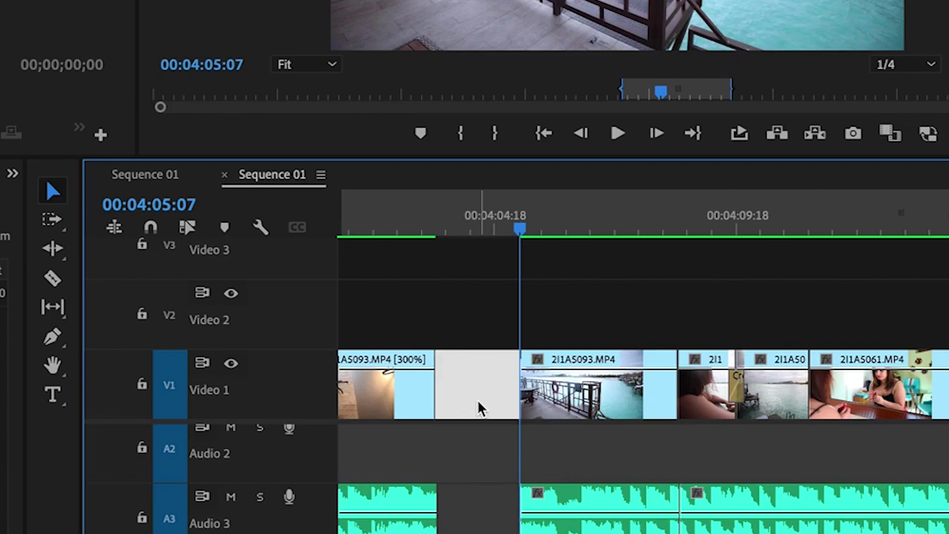
pyautogui.press('Delete')
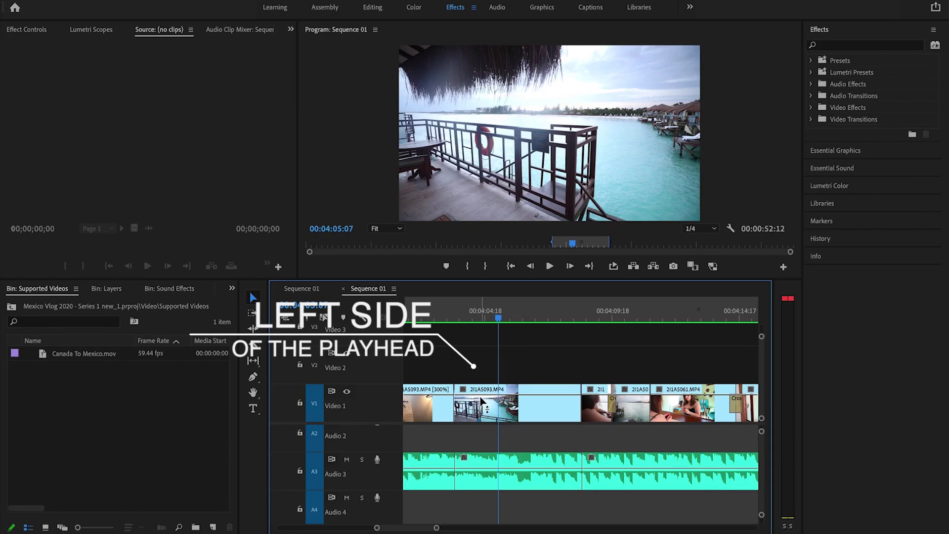
pyautogui.press('q')
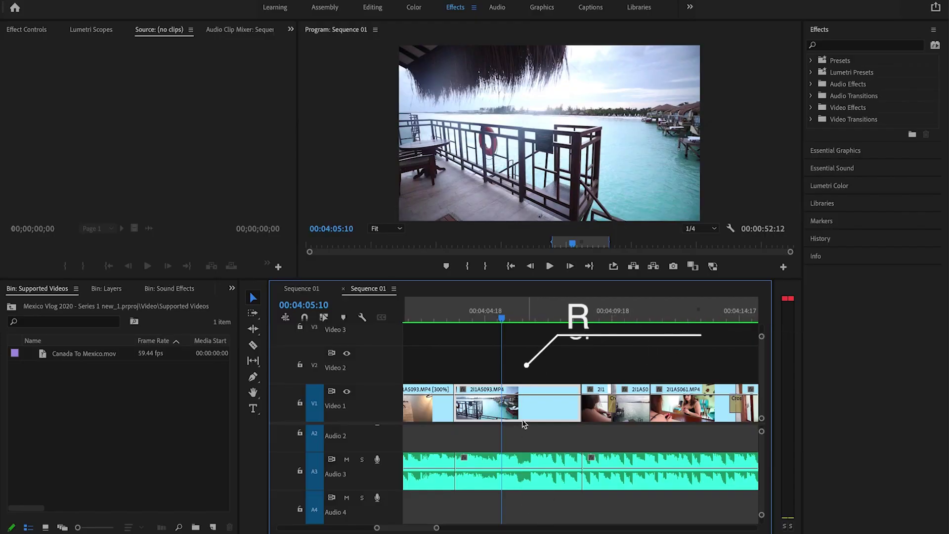
pyautogui.press('w')
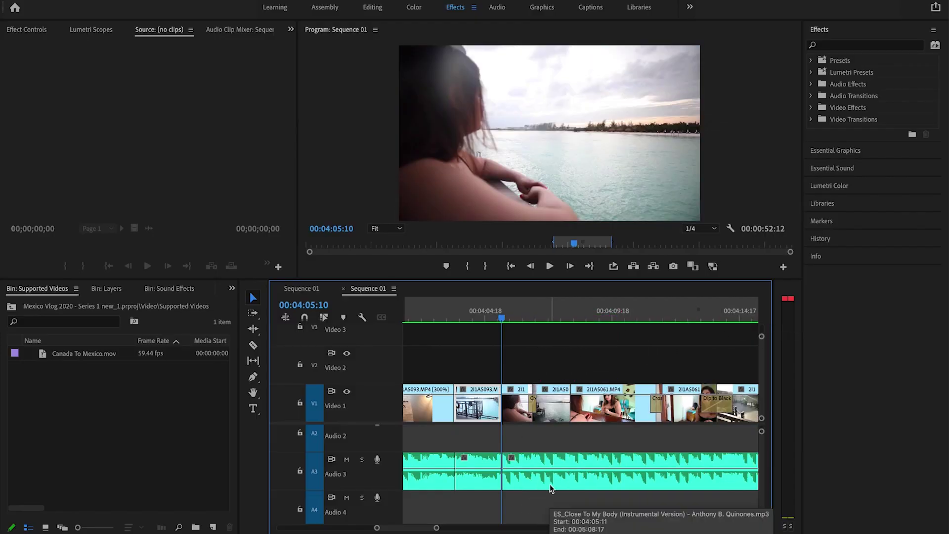
pyautogui.hotkey('ctrl', 'z')
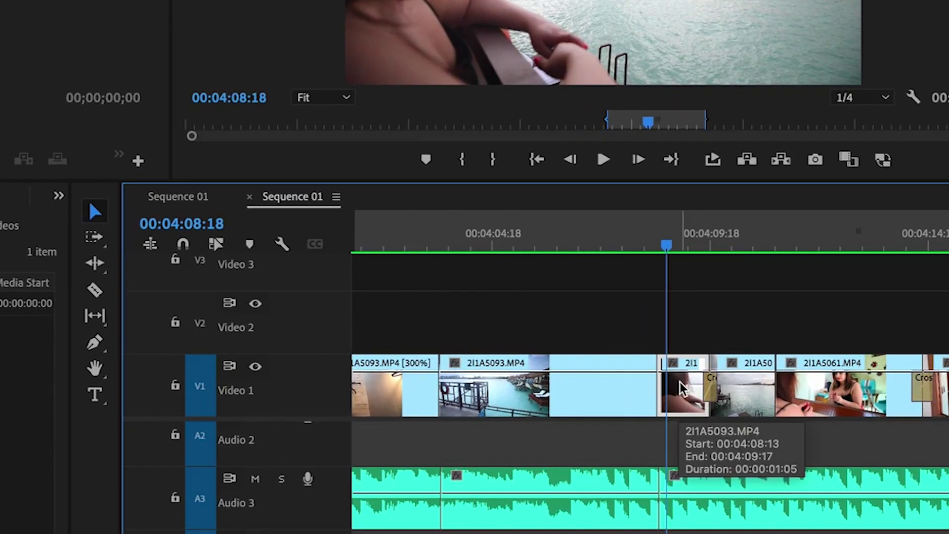
# - Shuffle the short 2I1 clip via Video 2, then drop it into the Video 1 gap
pyautogui.moveTo(690, 398); pyautogui.dragTo(469, 374)
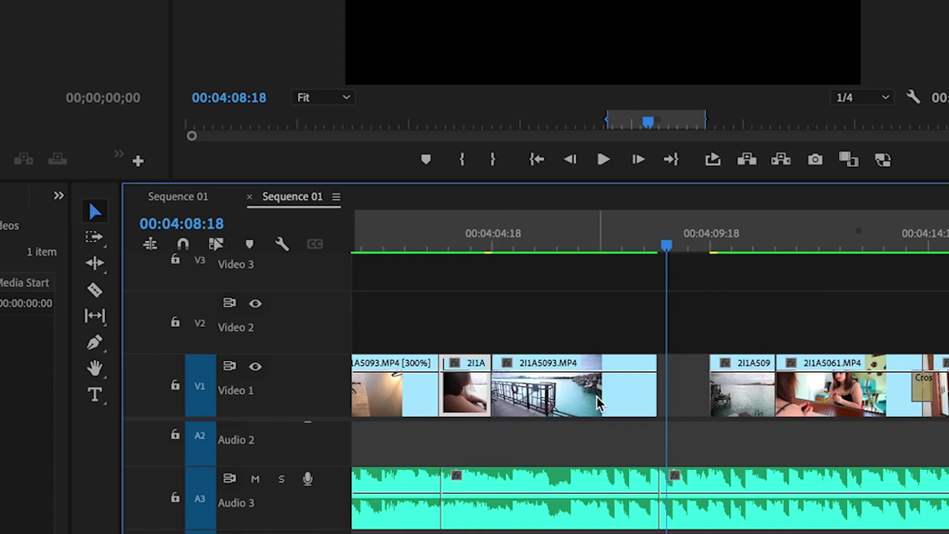
pyautogui.hotkey('ctrl', 'z')
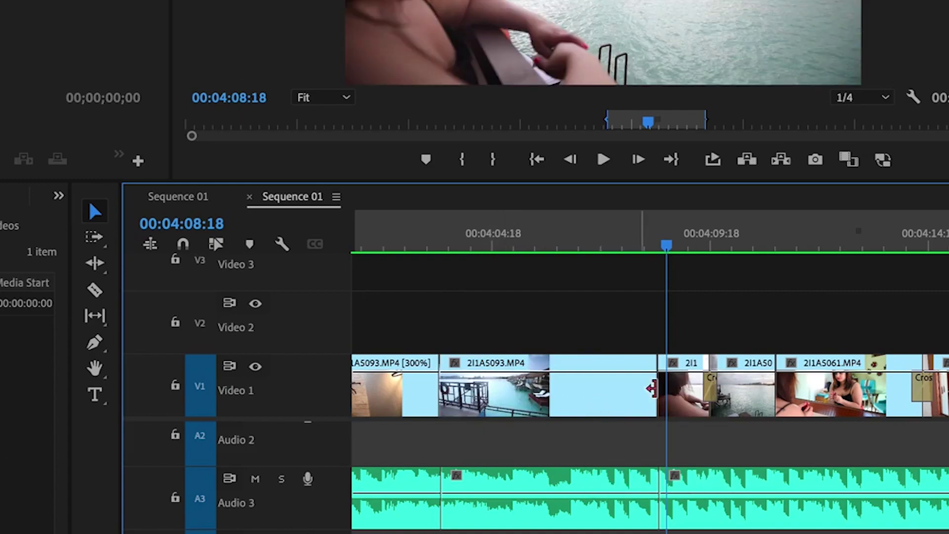
pyautogui.moveTo(685, 403); pyautogui.dragTo(676, 334)
pyautogui.moveTo(500, 410); pyautogui.dragTo(544, 406)
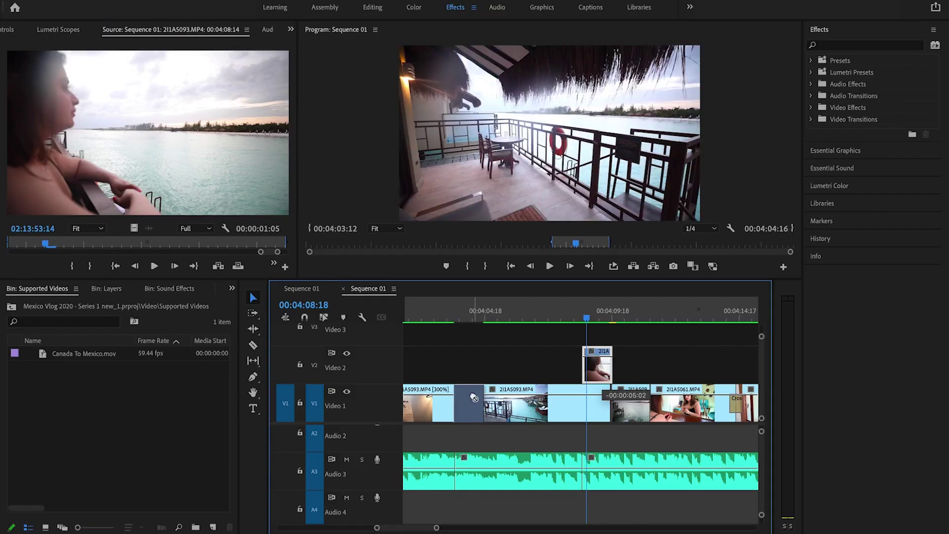
pyautogui.moveTo(687, 336); pyautogui.dragTo(461, 386)
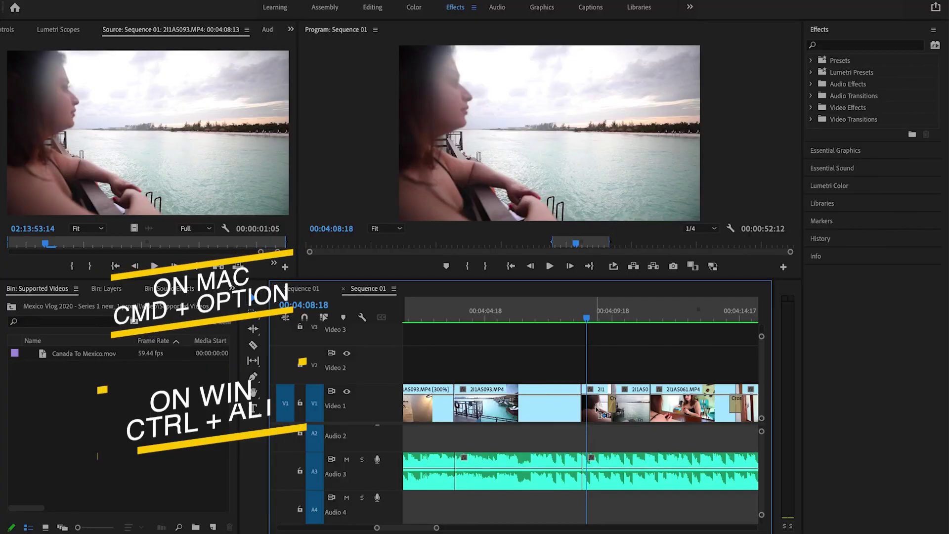
# - Insert a Video 1 clip at an earlier spot, then duplicate the short clip onto Video 2
pyautogui.moveTo(544, 410); pyautogui.dragTo(470, 413)
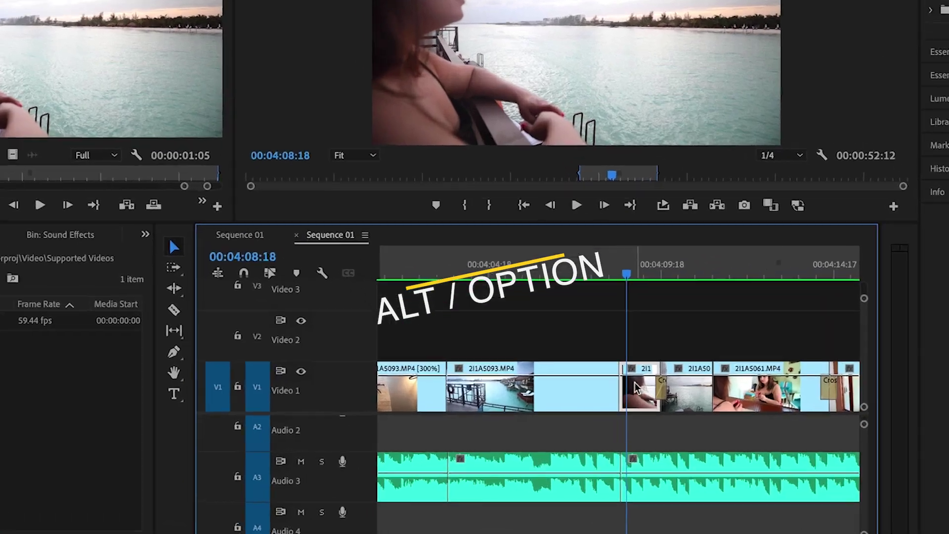
pyautogui.moveTo(595, 408); pyautogui.dragTo(594, 382)
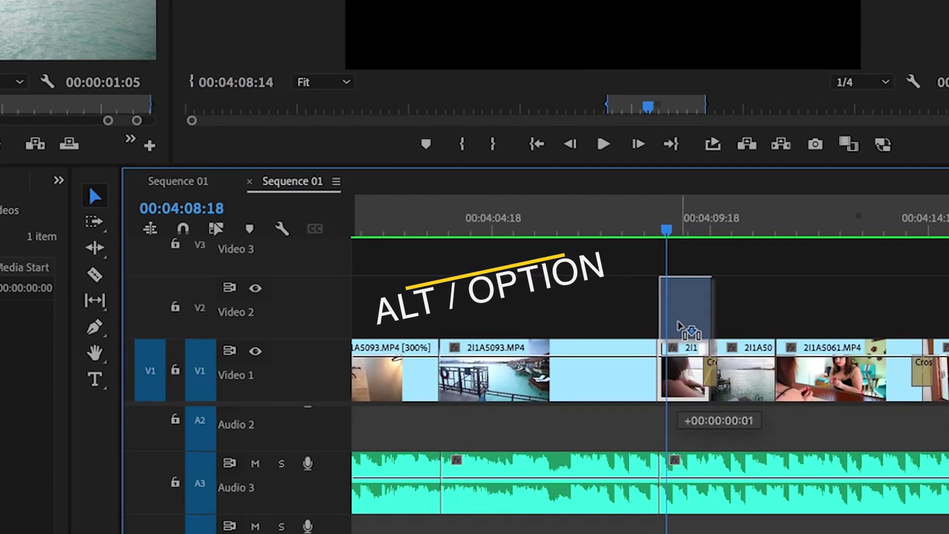
pyautogui.moveTo(682, 327); pyautogui.dragTo(683, 329)
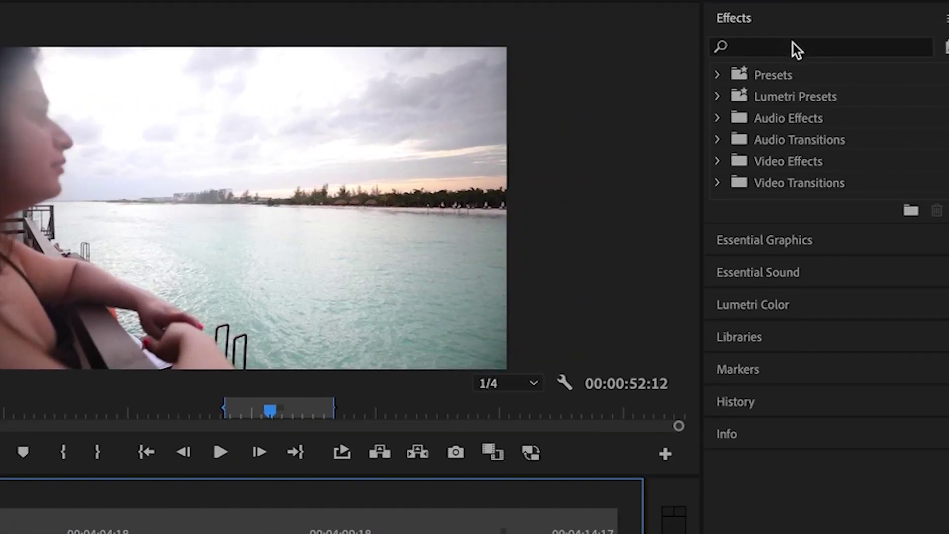
# - Find 'dip to black' in Effects, trial it on a cut and remove it, then make it default
pyautogui.click(792, 44)
pyautogui.write('d')
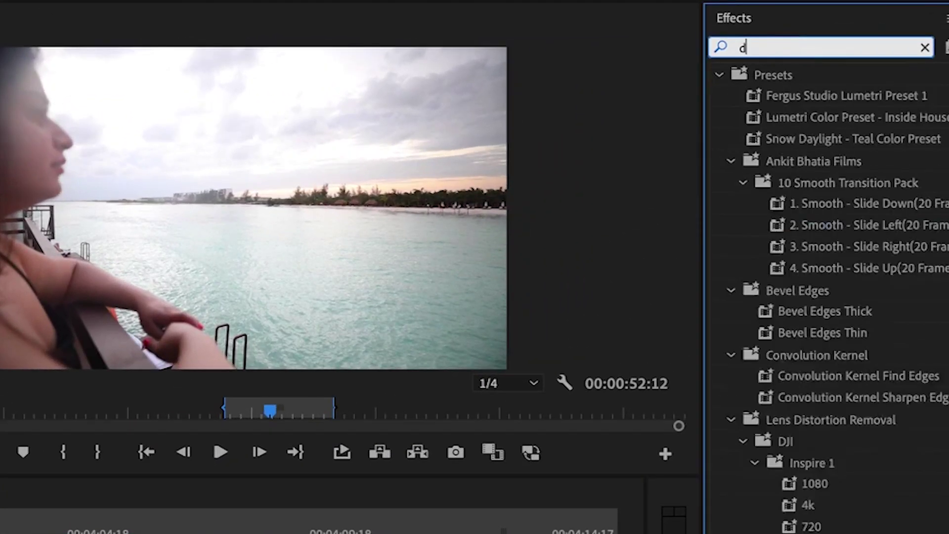
pyautogui.write('ip to black')
pyautogui.moveTo(800, 219); pyautogui.dragTo(592, 386)
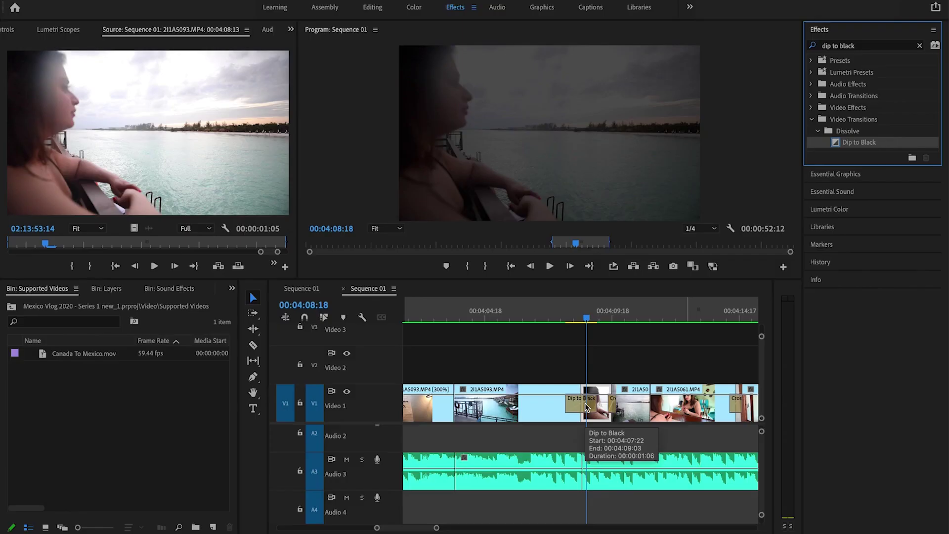
pyautogui.press('Delete')
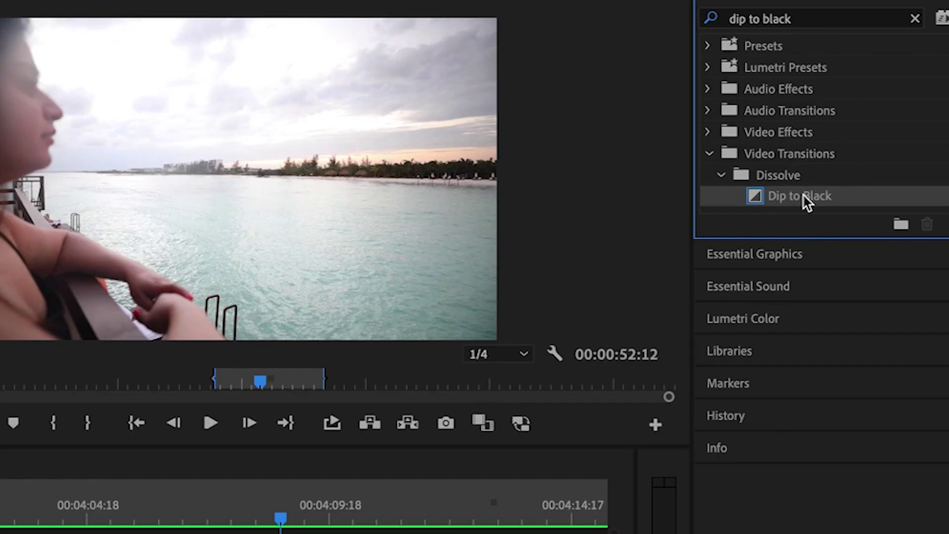
pyautogui.rightClick(863, 145)
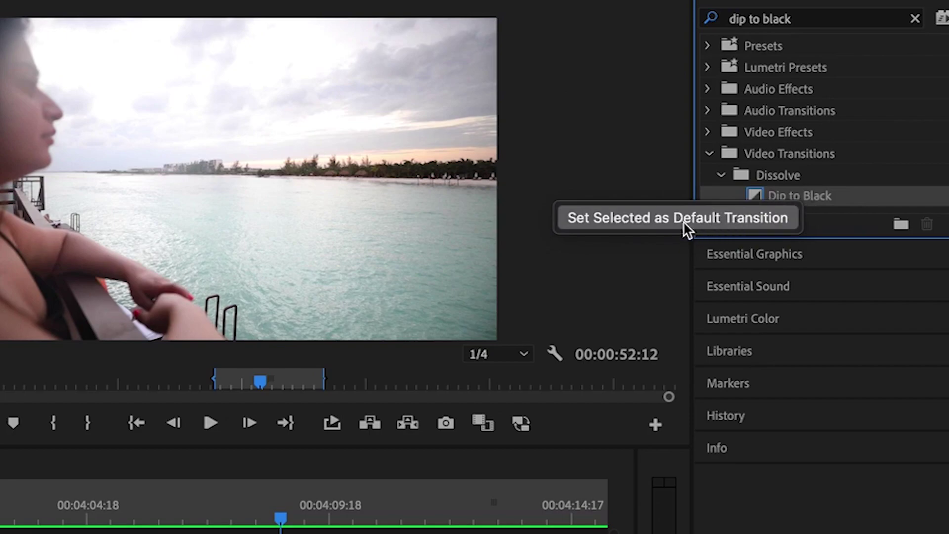
pyautogui.click(723, 218)
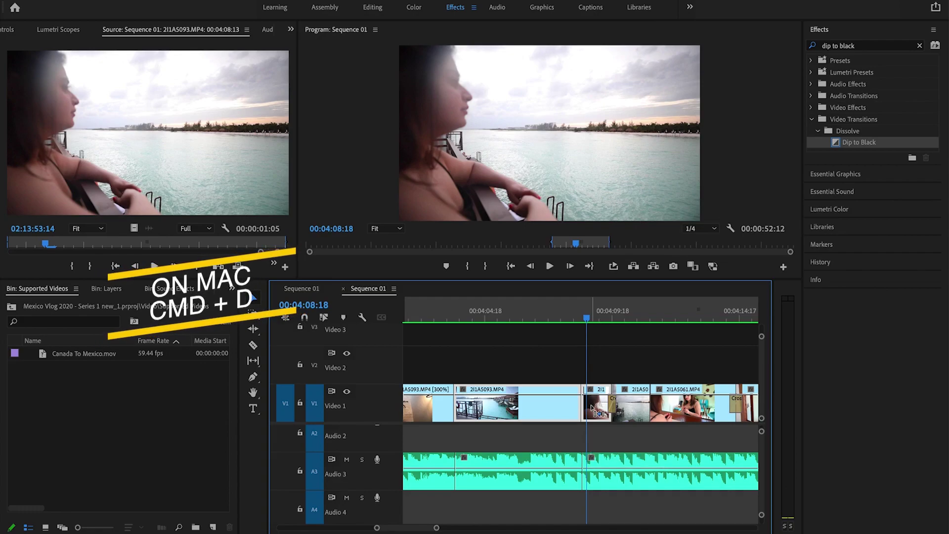
# - Undo a trial Dip to Black, then add a Constant Power crossfade between the Audio 3 clips
pyautogui.press('super+d')
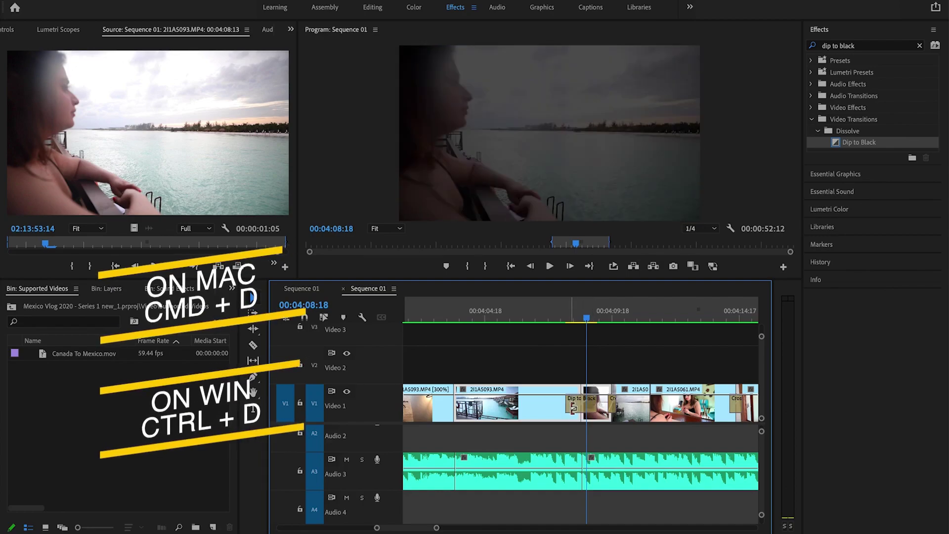
pyautogui.press('super+z')
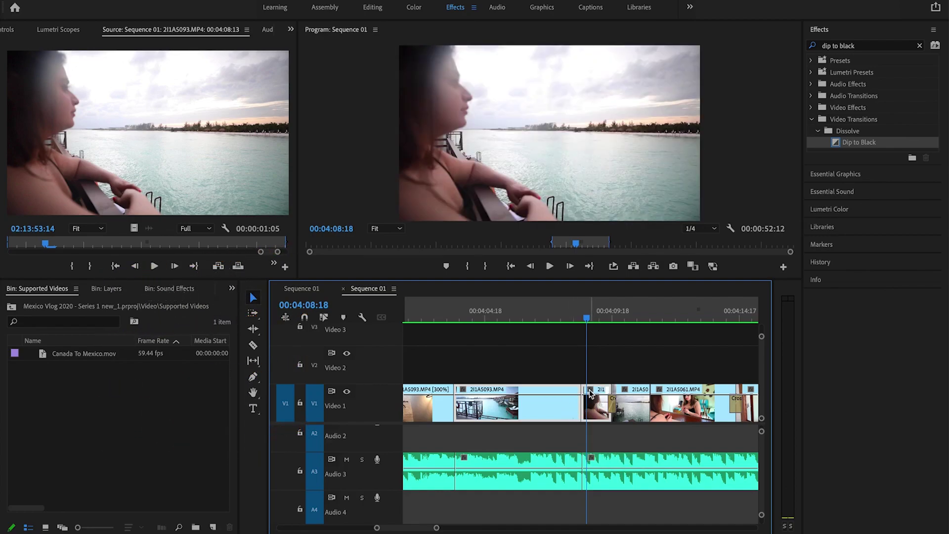
pyautogui.moveTo(543, 445); pyautogui.dragTo(616, 504)
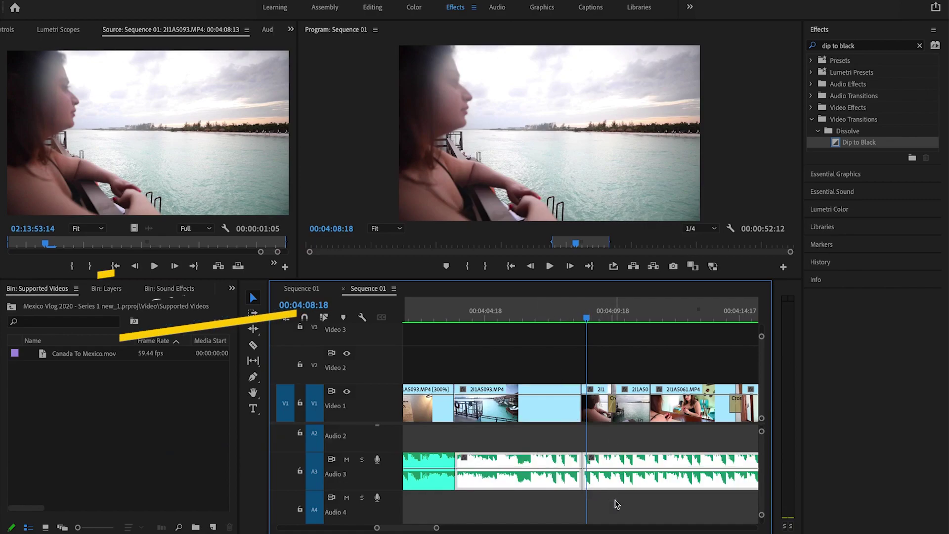
pyautogui.hotkey('ctrl', 'shift', 'd')
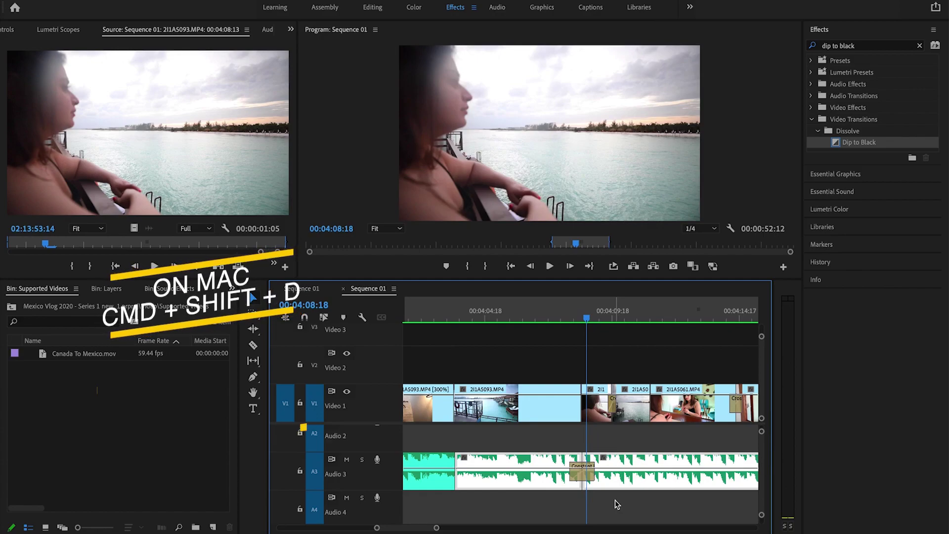
pyautogui.click(586, 469)
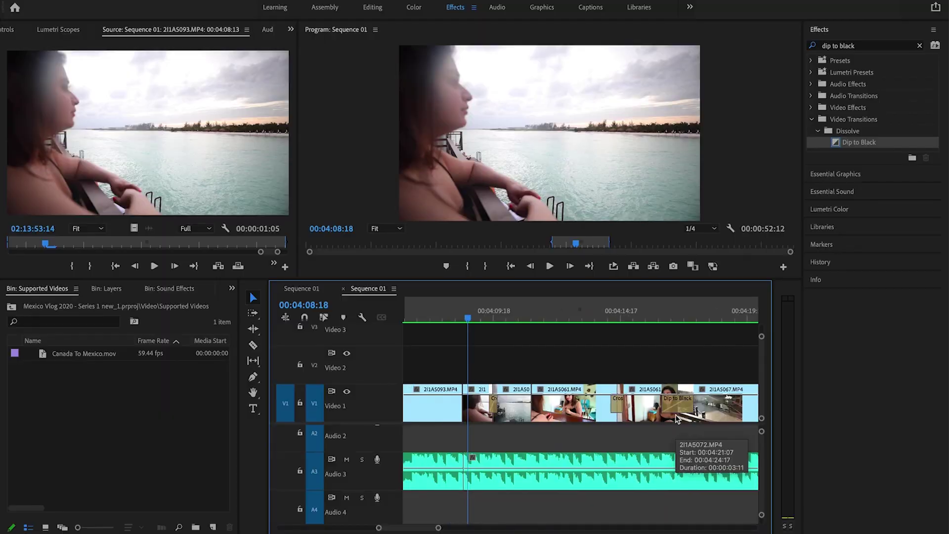
pyautogui.moveTo(450, 529); pyautogui.dragTo(508, 530)
pyautogui.moveTo(592, 350); pyautogui.dragTo(750, 528)
pyautogui.moveTo(589, 414); pyautogui.dragTo(666, 414)
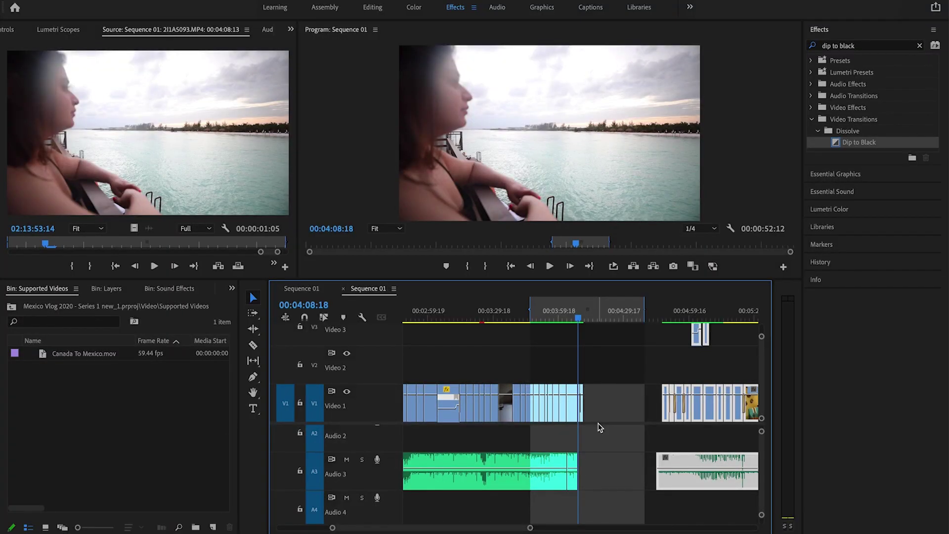
pyautogui.click(599, 427)
pyautogui.press('Delete')
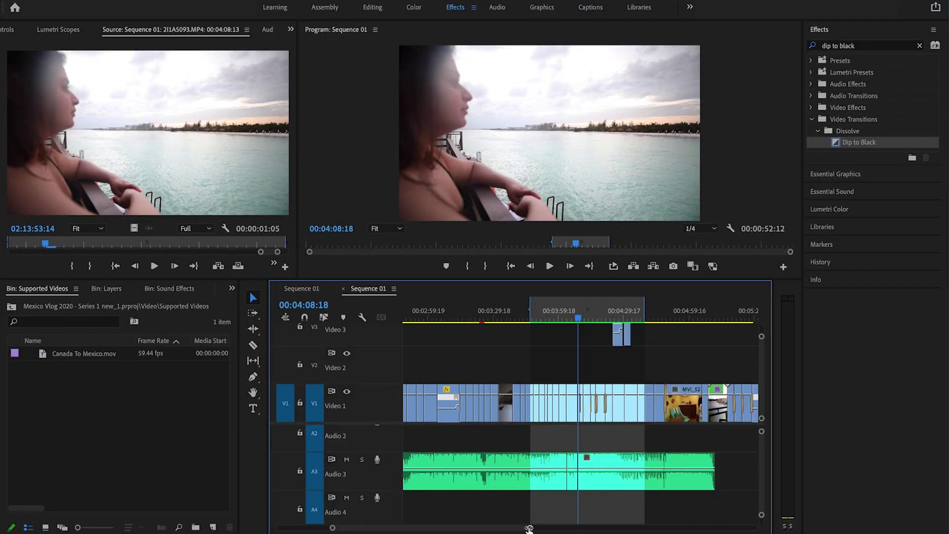
# - Test Track Select Forward by pushing clips later and undoing it, then switch to Track Select Backward
pyautogui.moveTo(529, 528); pyautogui.dragTo(445, 527)
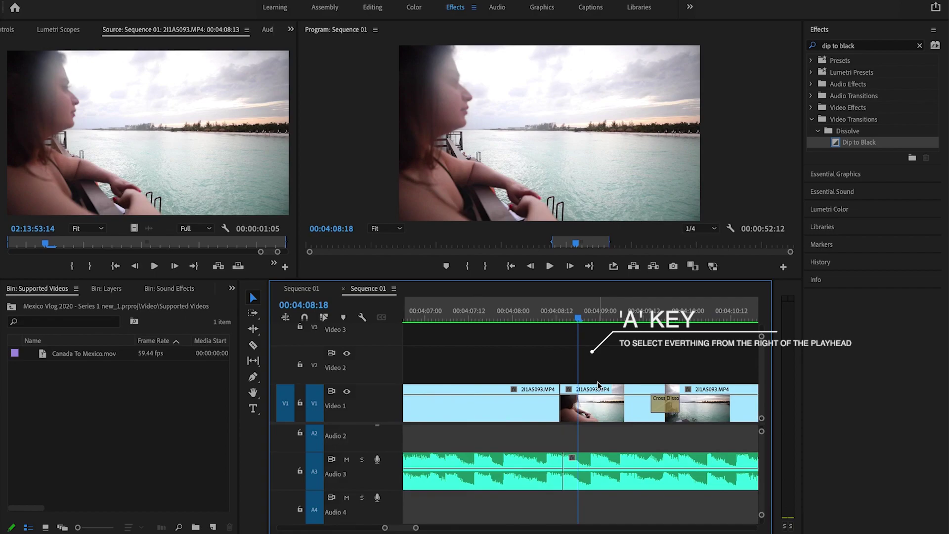
pyautogui.press('a')
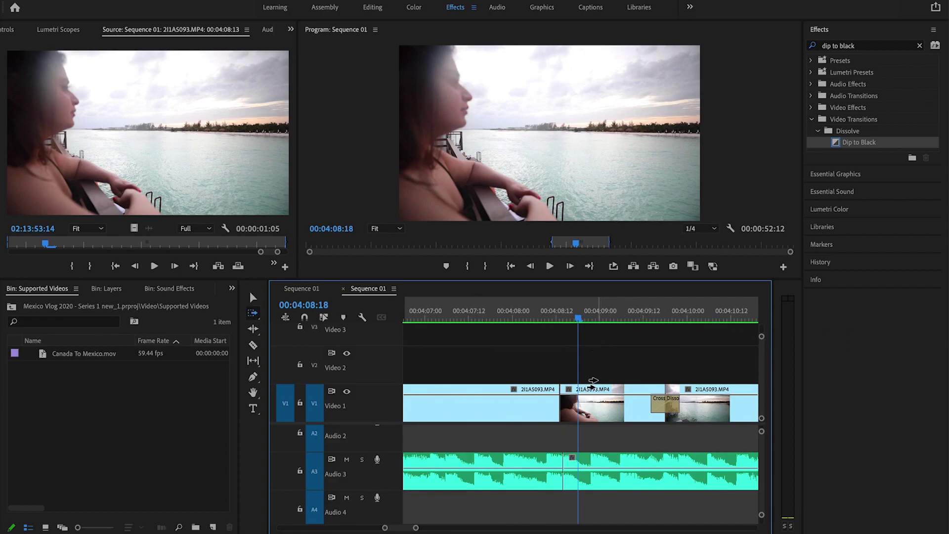
pyautogui.click(599, 410)
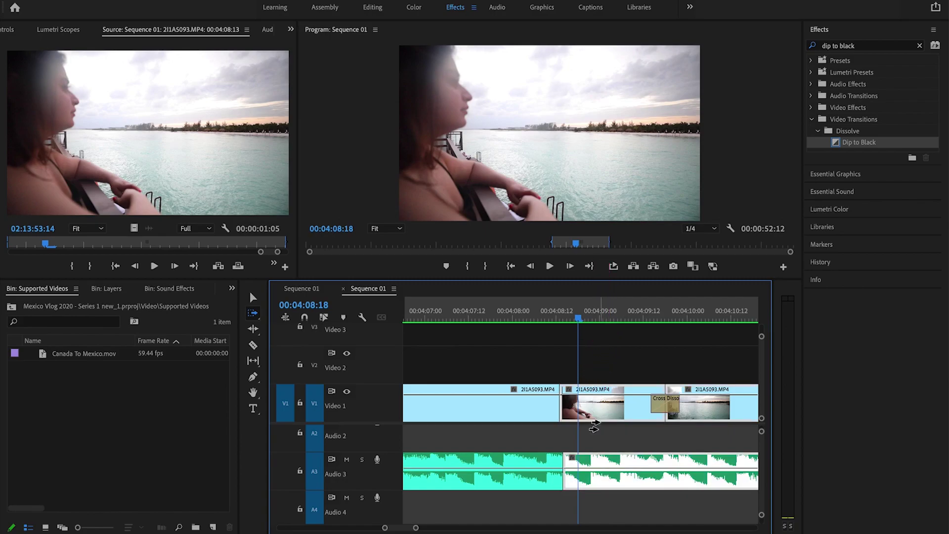
pyautogui.moveTo(611, 410); pyautogui.dragTo(685, 409)
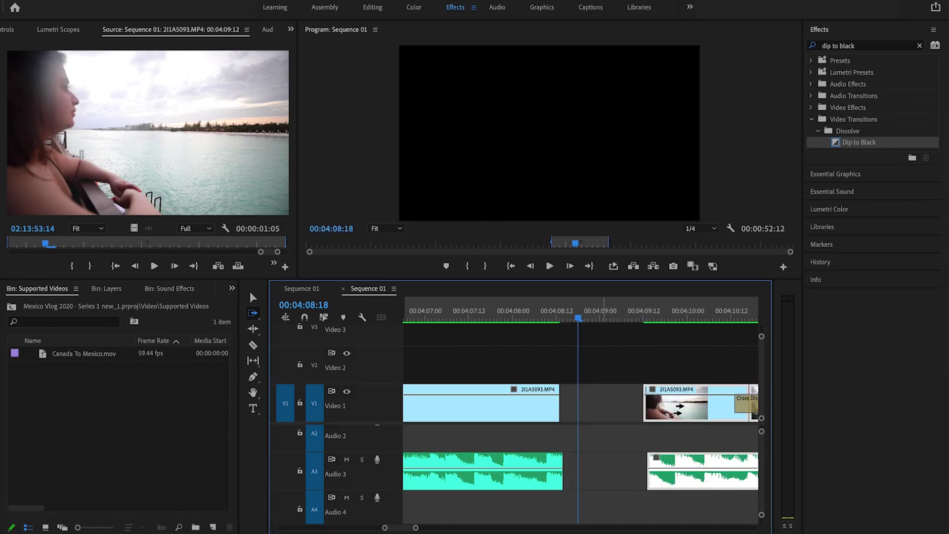
pyautogui.hotkey('ctrl', 'z')
pyautogui.press('v')
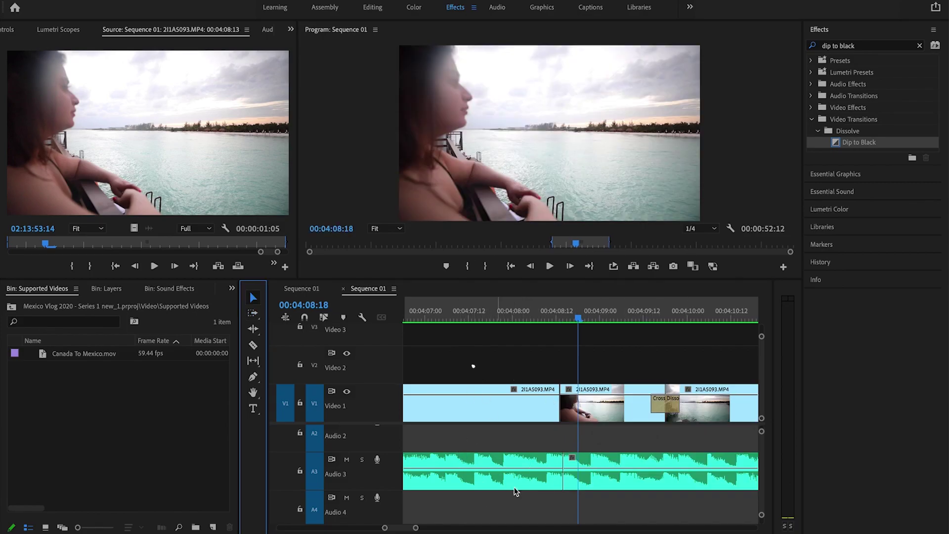
pyautogui.hotkey('shift', 'a')
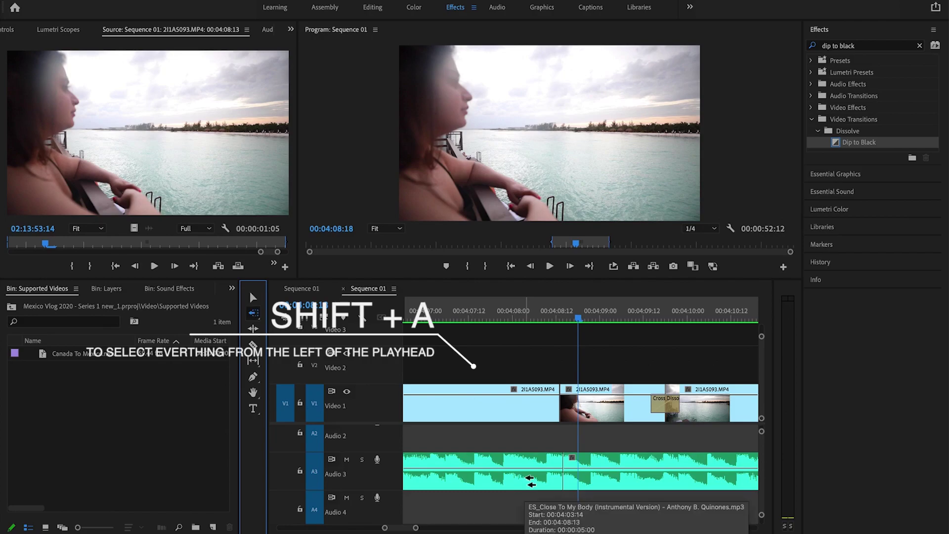